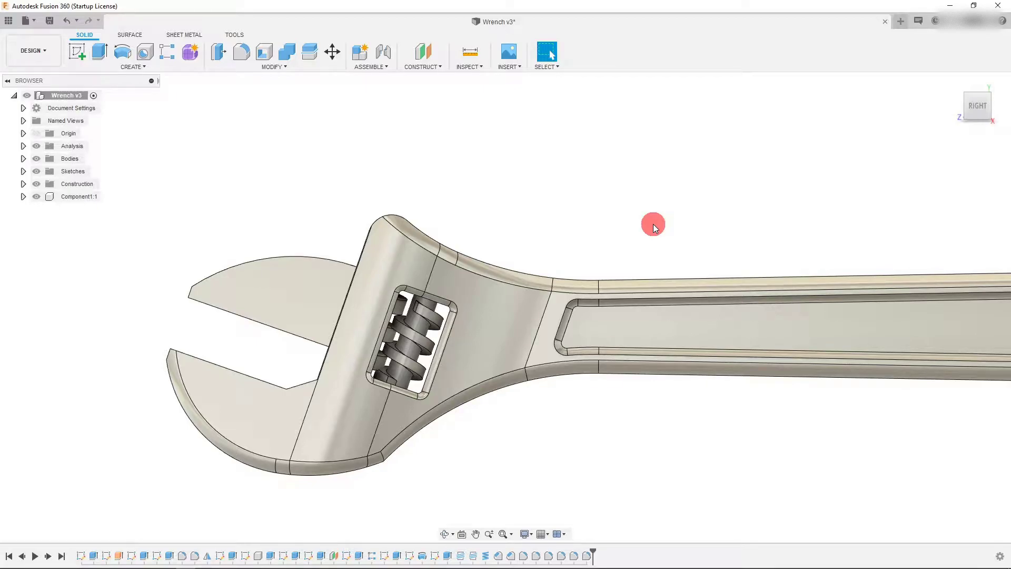
Start a Joint with slider motion and pick the flat rear face of the movable jaw's head as the first component
click(383, 54)
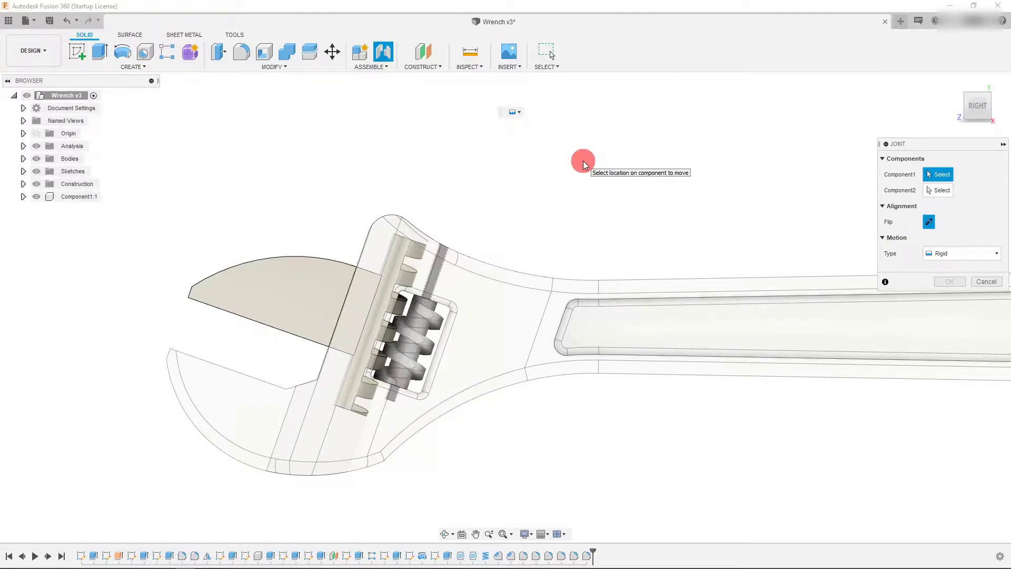
click(948, 255)
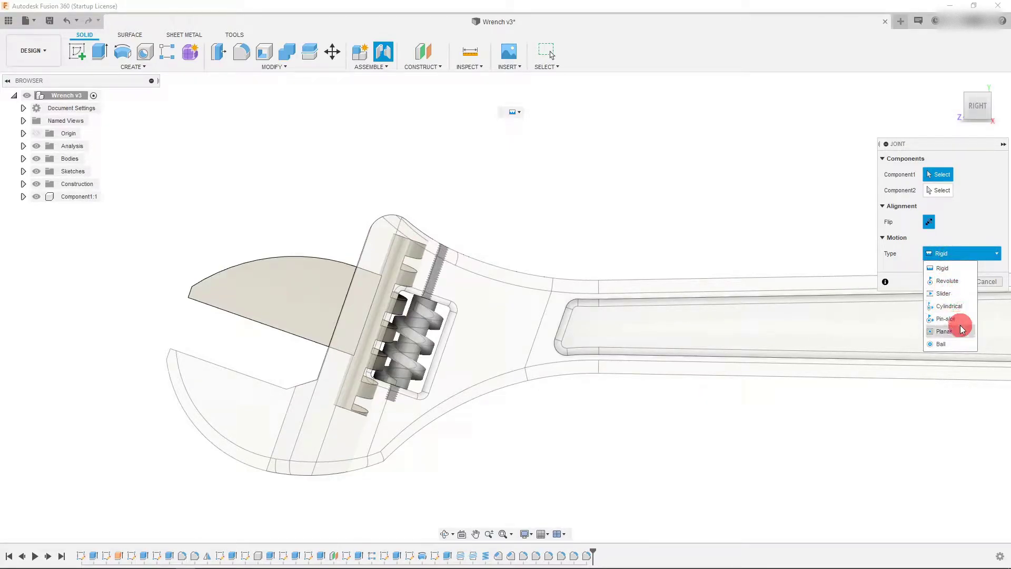
click(957, 293)
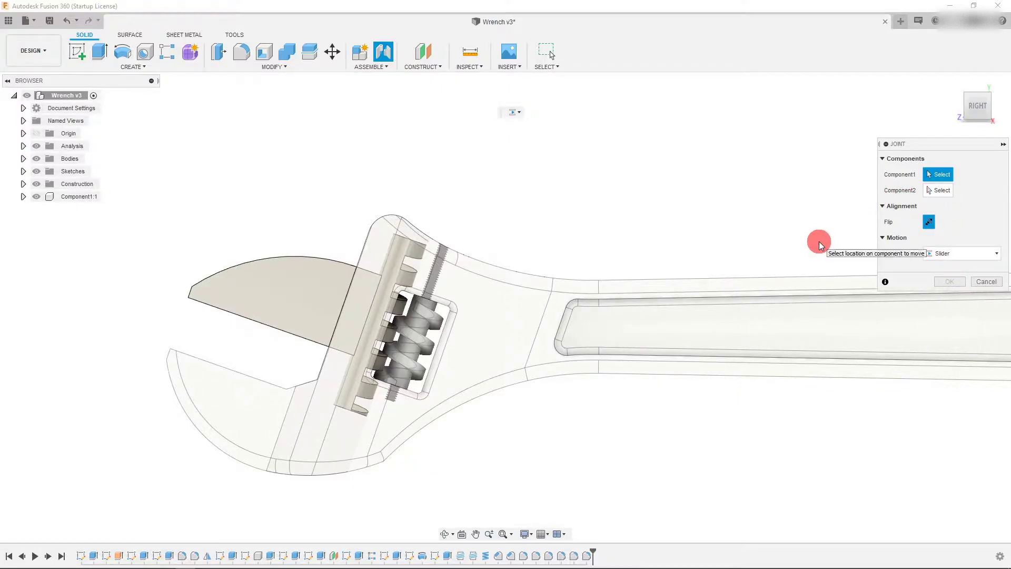
click(989, 112)
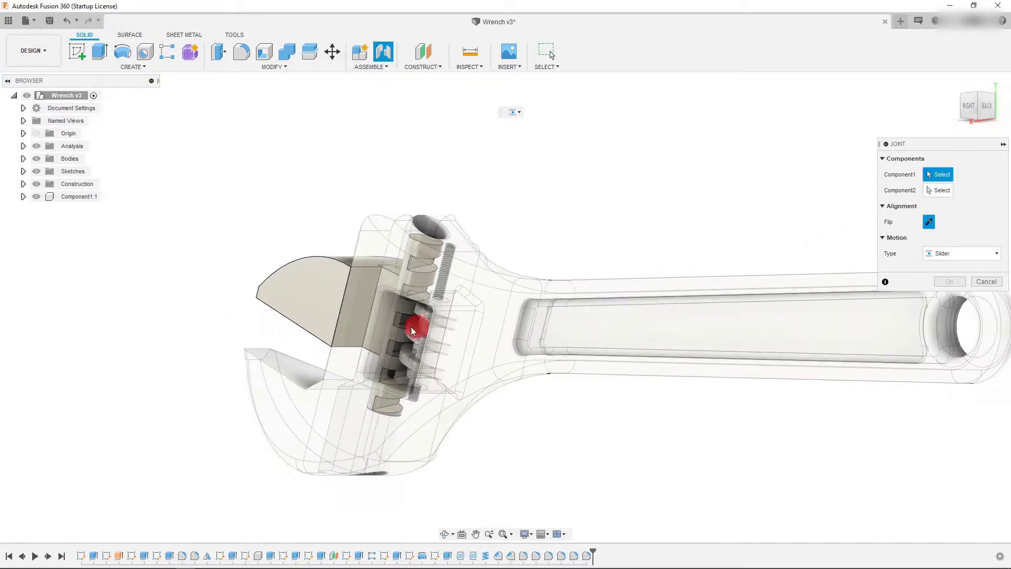
scroll(346, 301, up, 5)
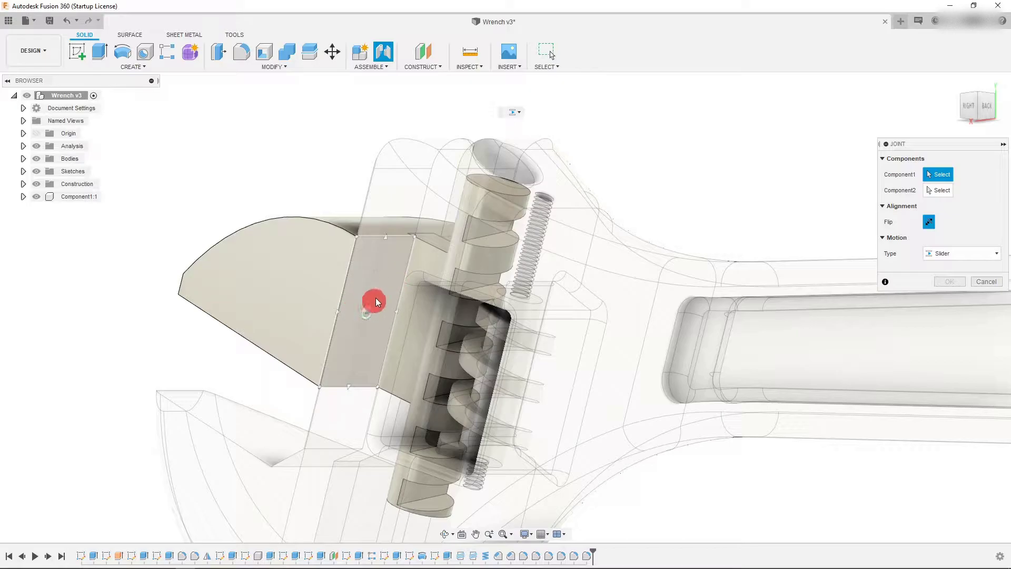
click(375, 289)
scroll(523, 356, down, 3)
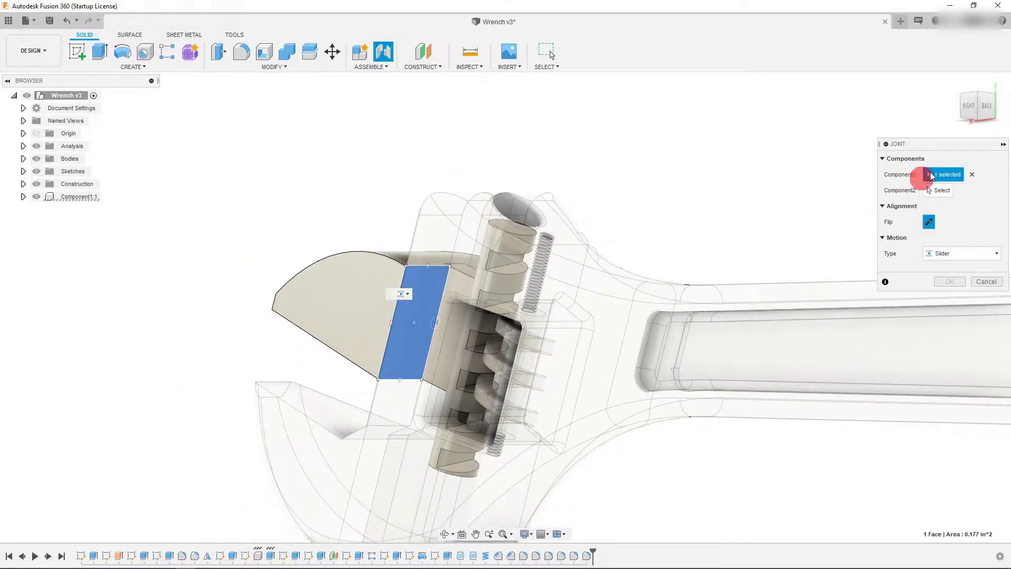
Select a snap location on the wrench head's front face beside the slot as the joint's second component
click(961, 109)
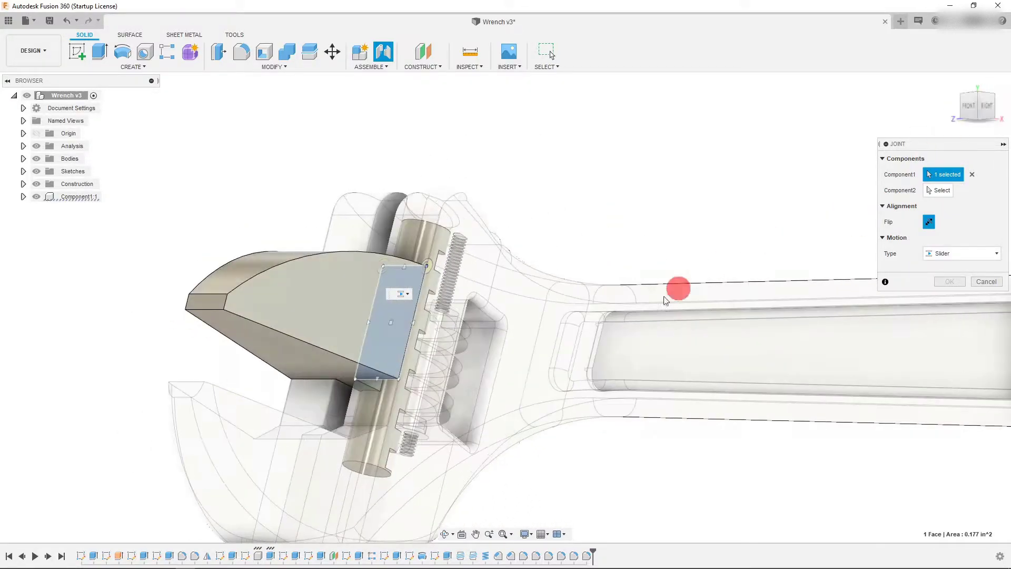
scroll(528, 358, down, 2)
scroll(341, 378, up, 2)
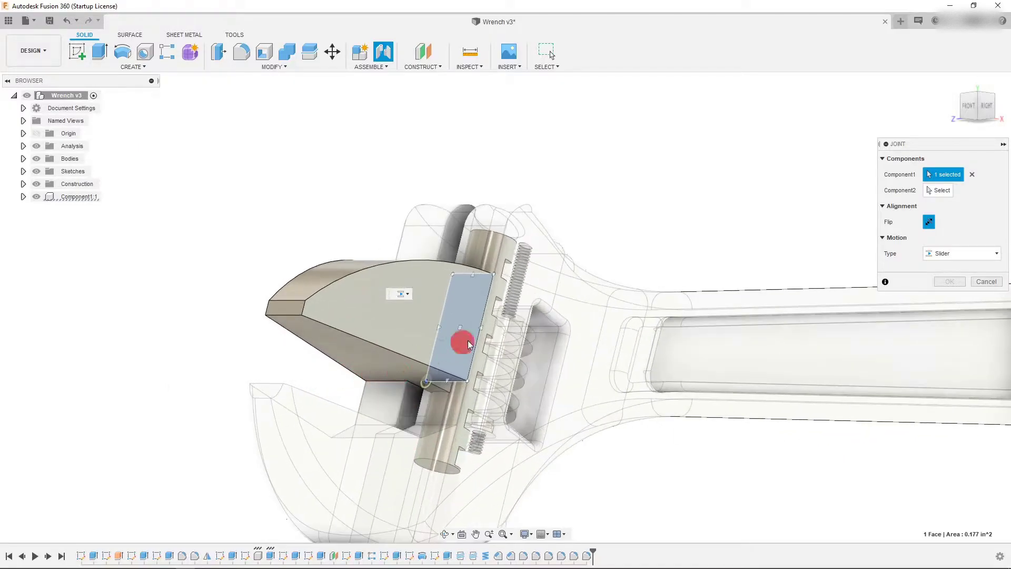
click(995, 109)
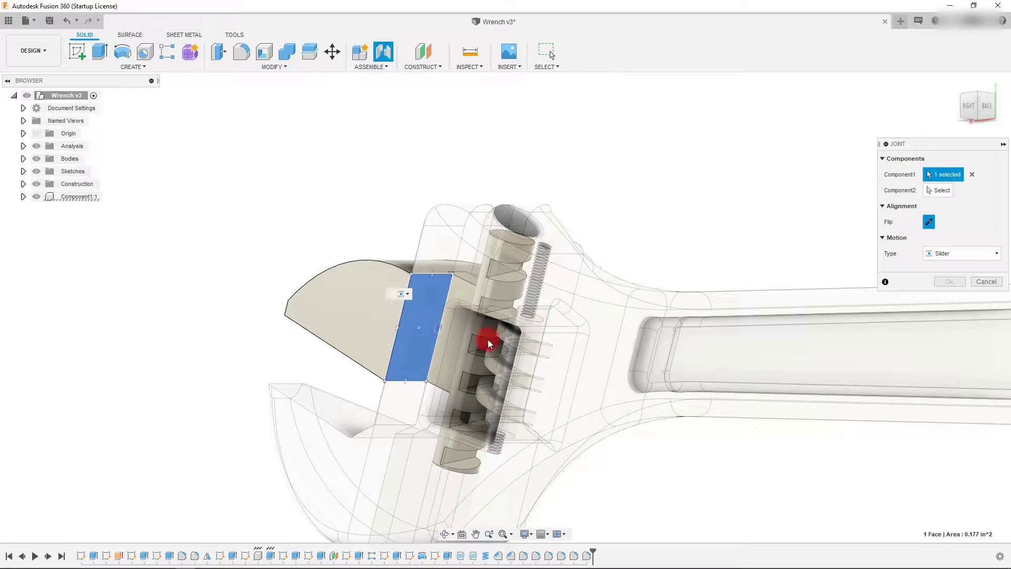
click(929, 191)
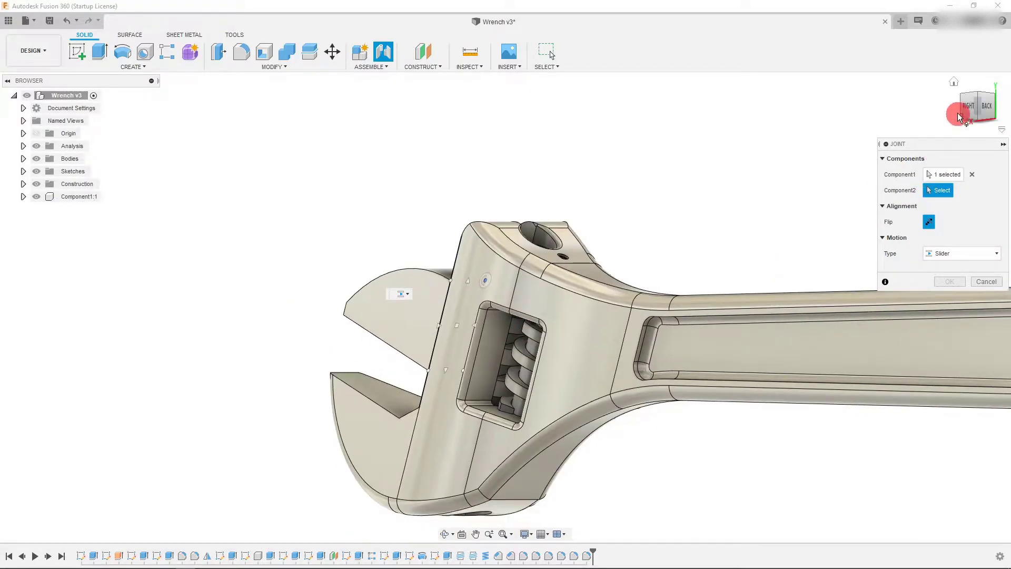
click(961, 109)
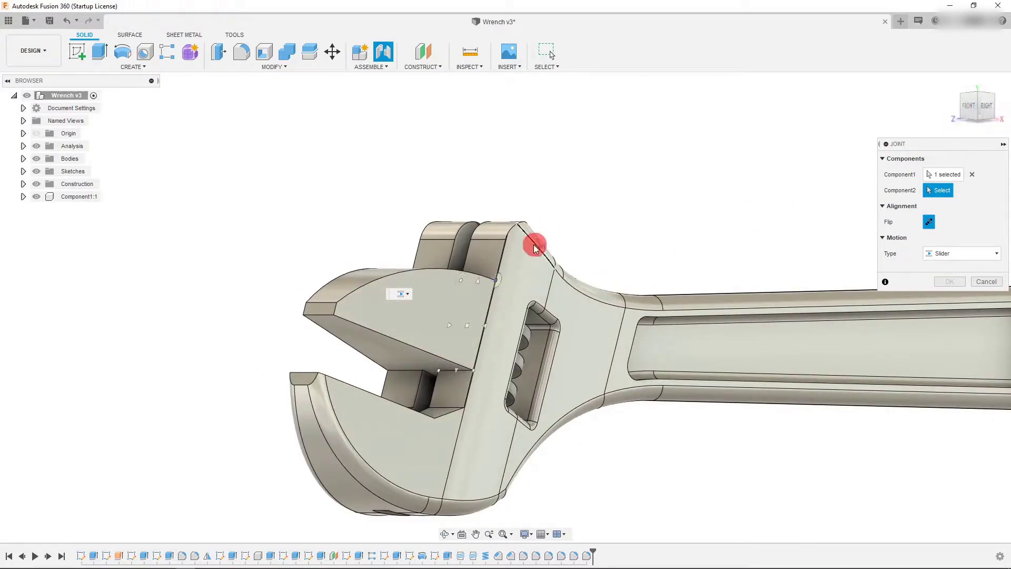
click(484, 253)
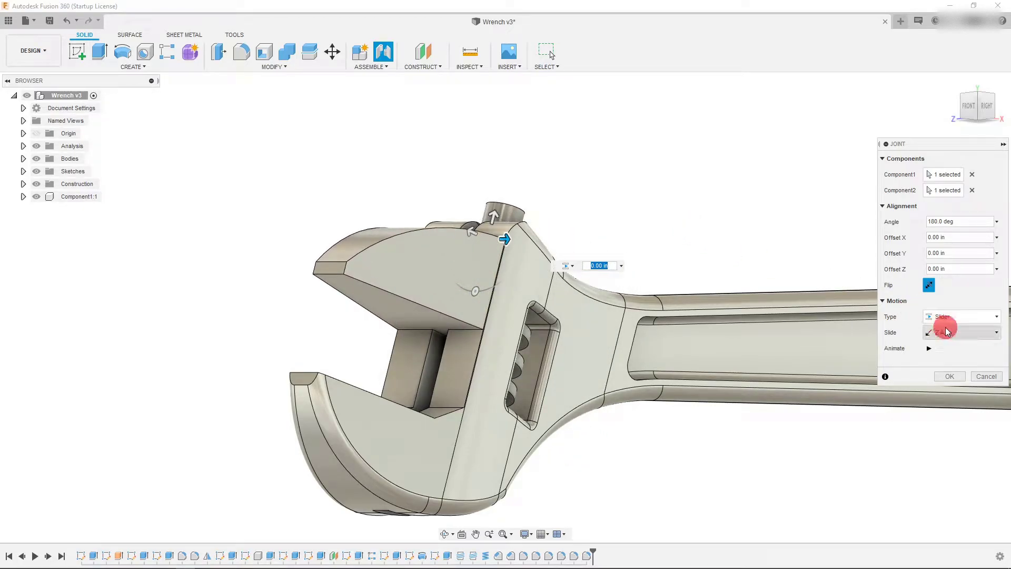
Animate the joint and try the X axis as the jaw's slide direction
click(928, 348)
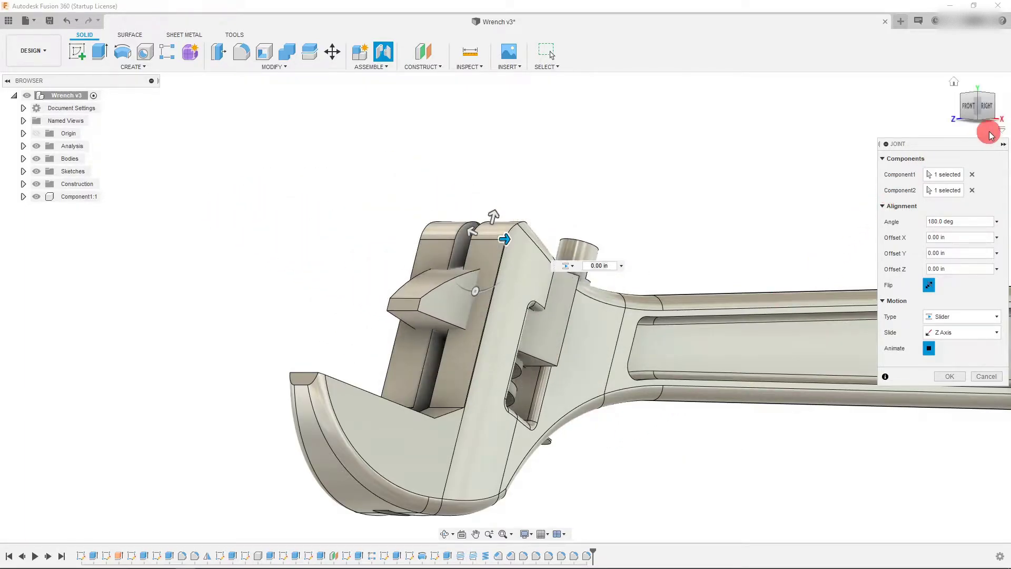
click(987, 106)
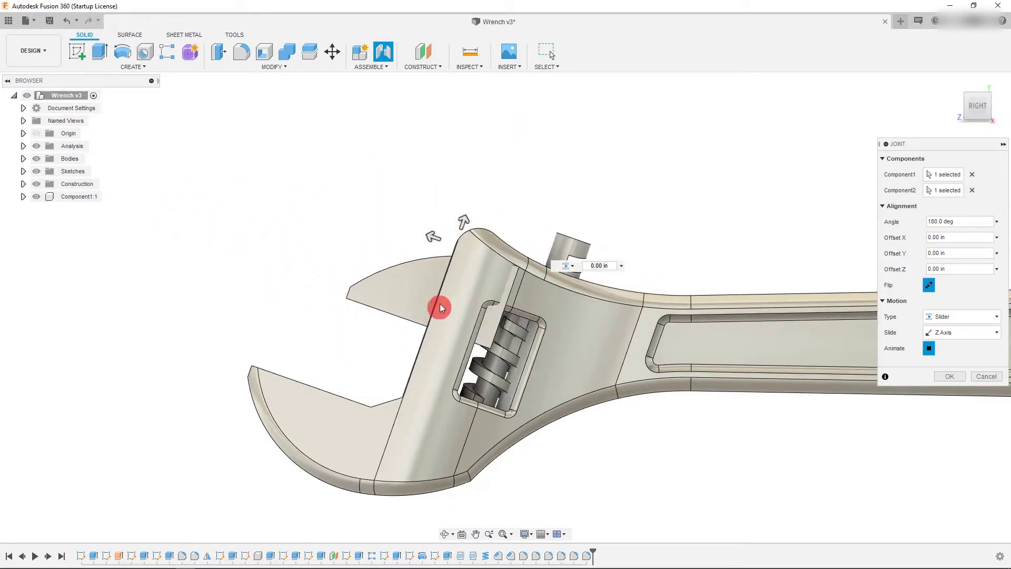
click(965, 334)
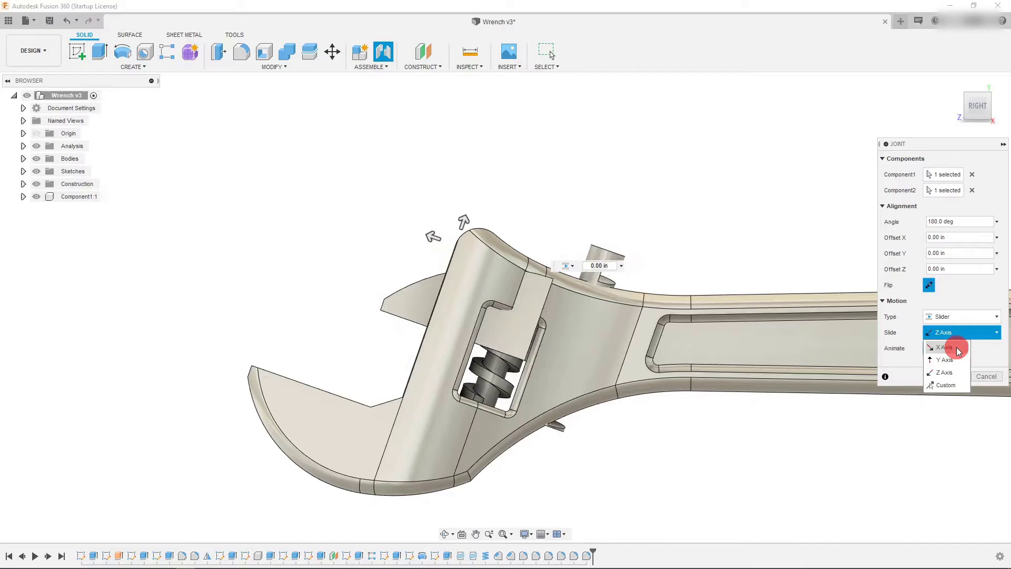
click(956, 348)
click(962, 107)
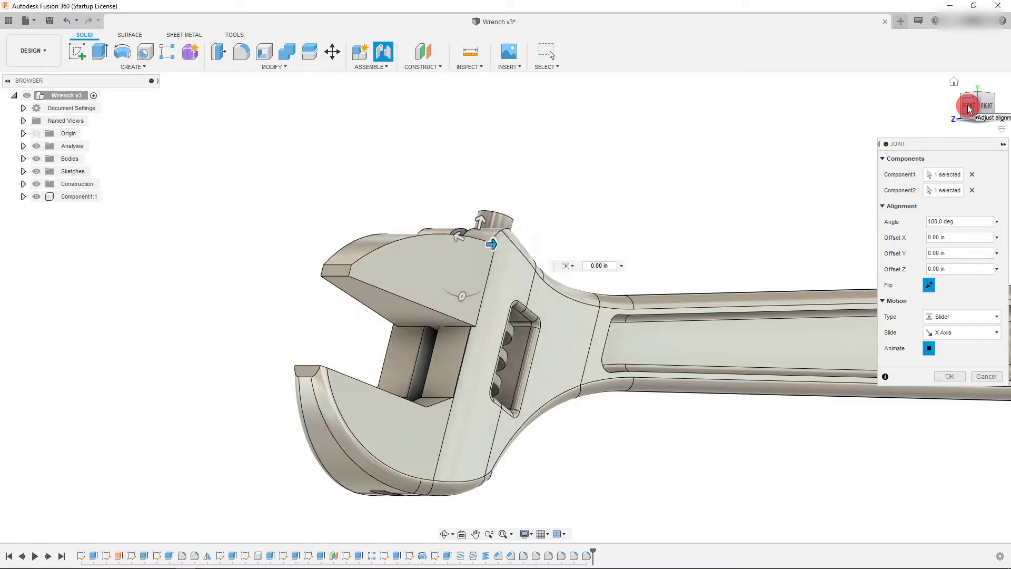
Set the slide direction to the Y axis, check the animation, stop it and accept the slider joint
click(996, 330)
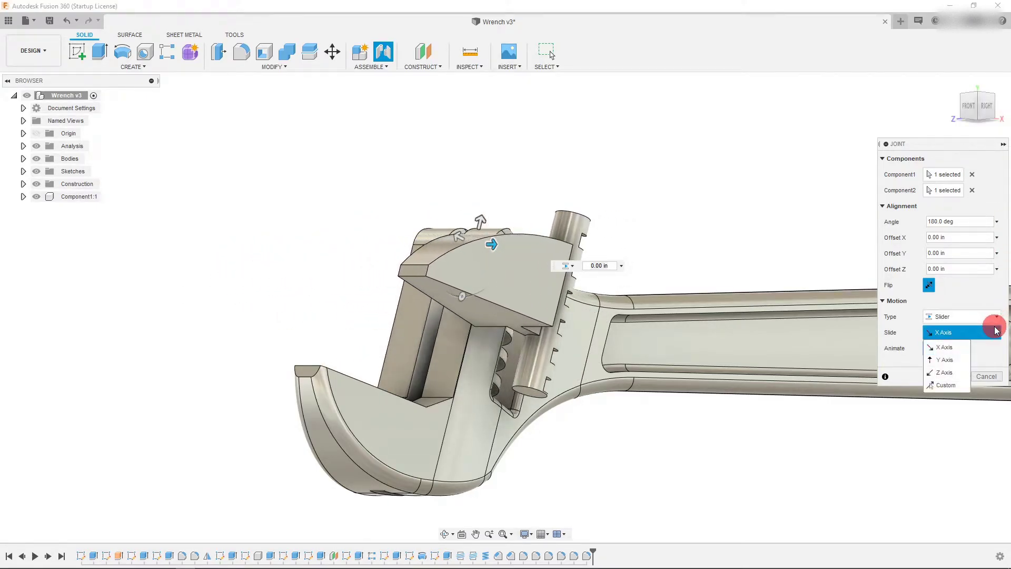
click(945, 359)
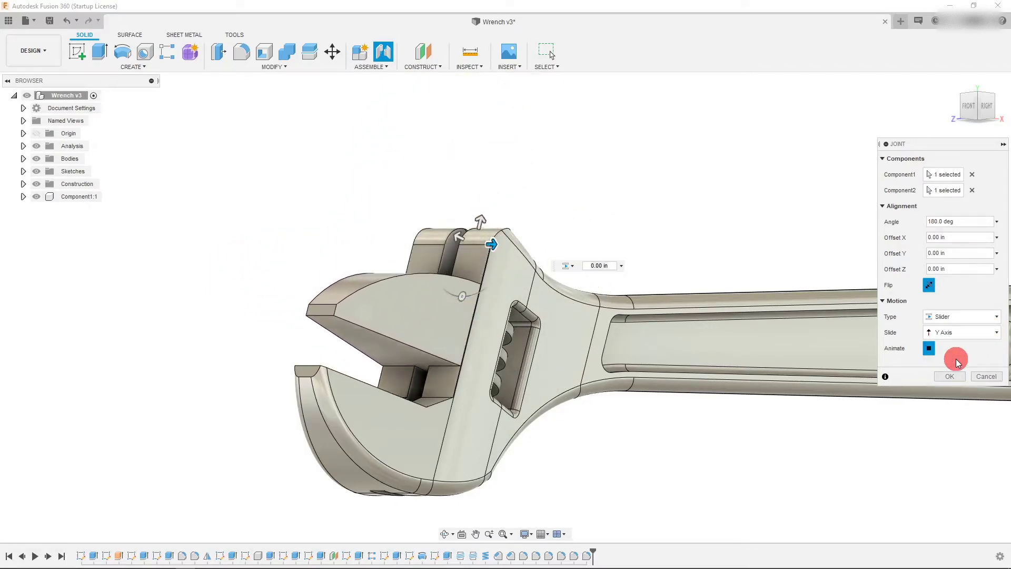
click(986, 106)
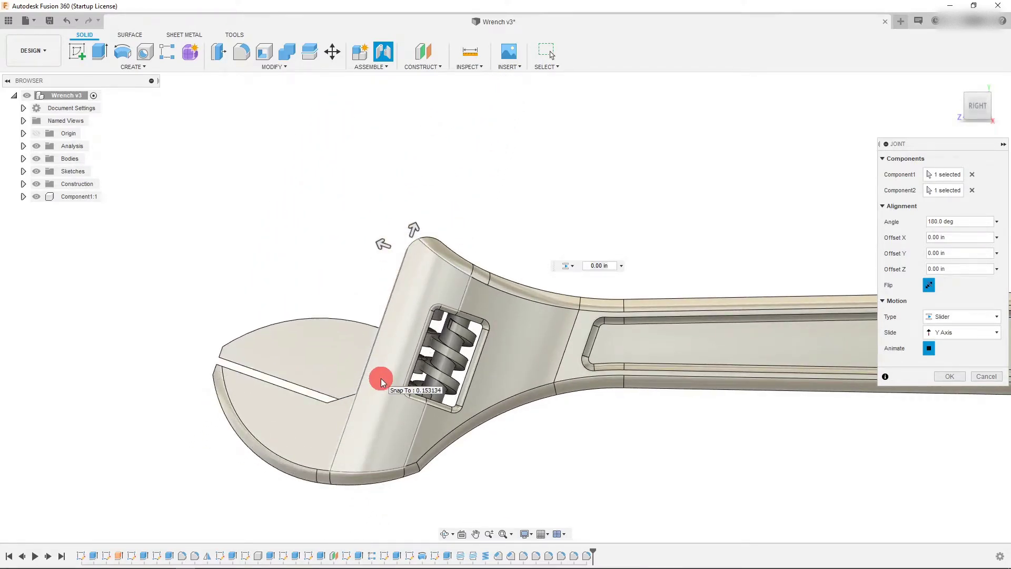
click(928, 348)
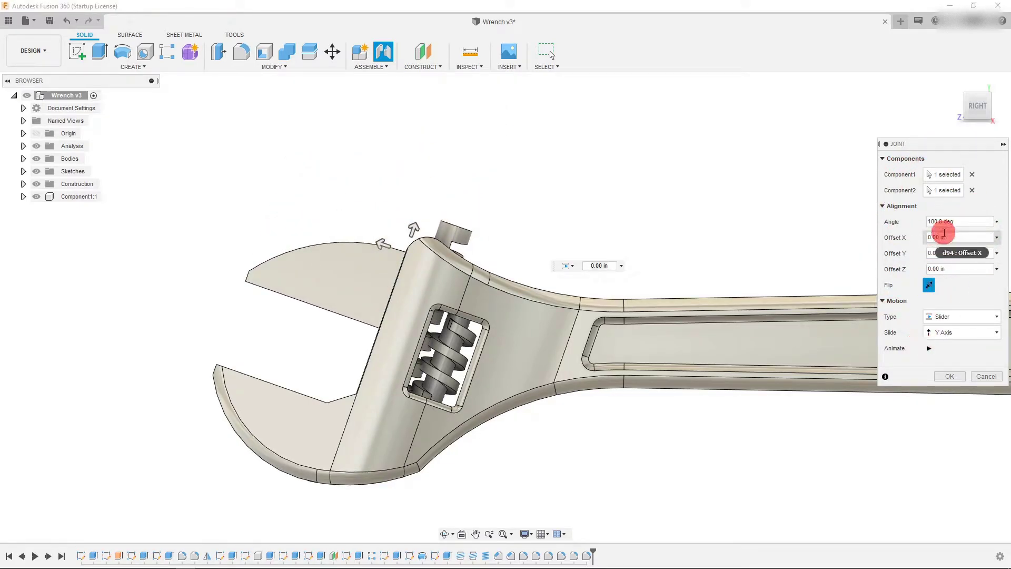
click(949, 375)
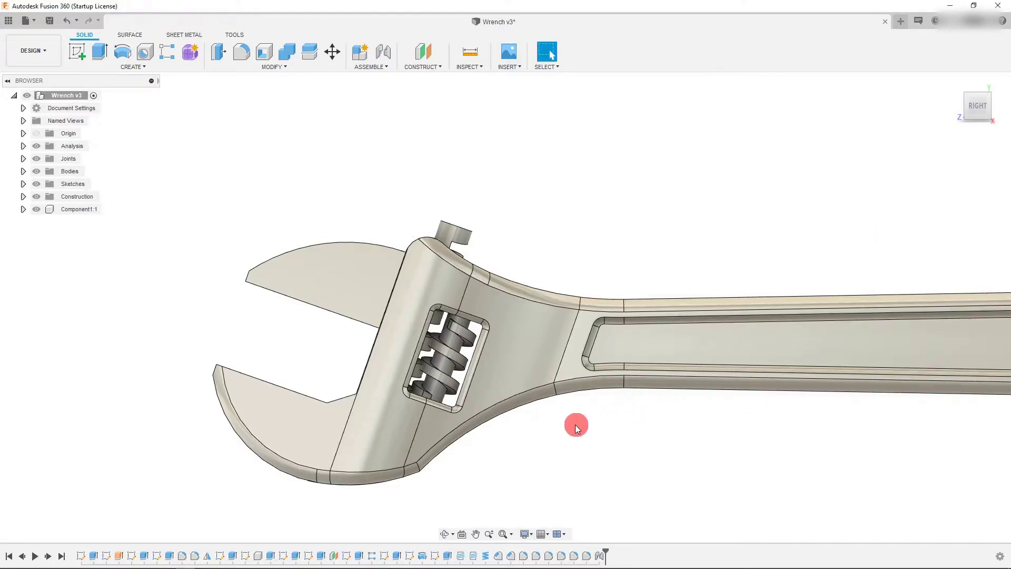
Move the jaw along the wrench head's slot to test the slider joint
drag(361, 292, 400, 296)
drag(451, 395, 368, 289)
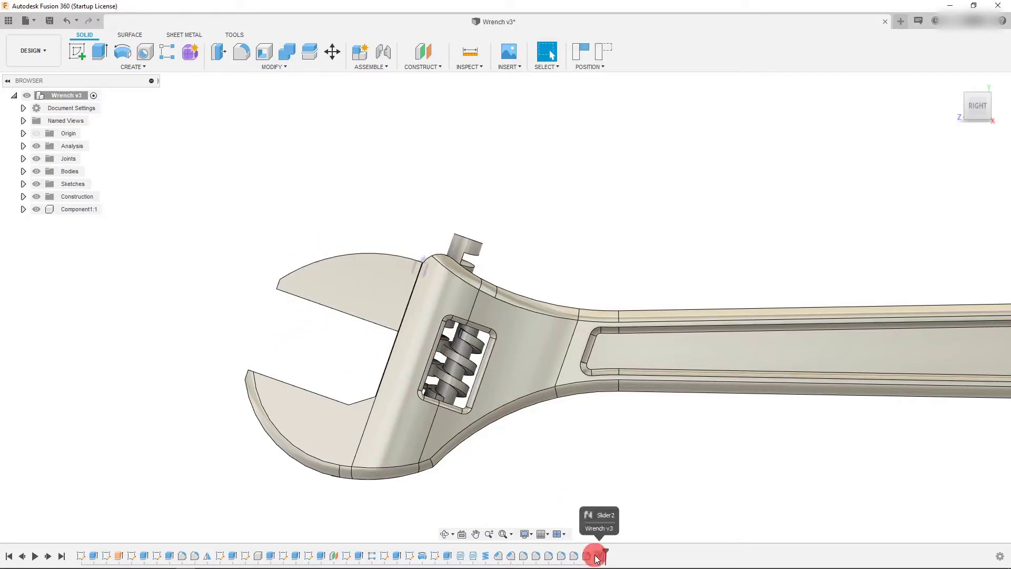
Try an alignment angle of 50 degrees in the slider joint and move the jaw to check its orientation
right_click(599, 556)
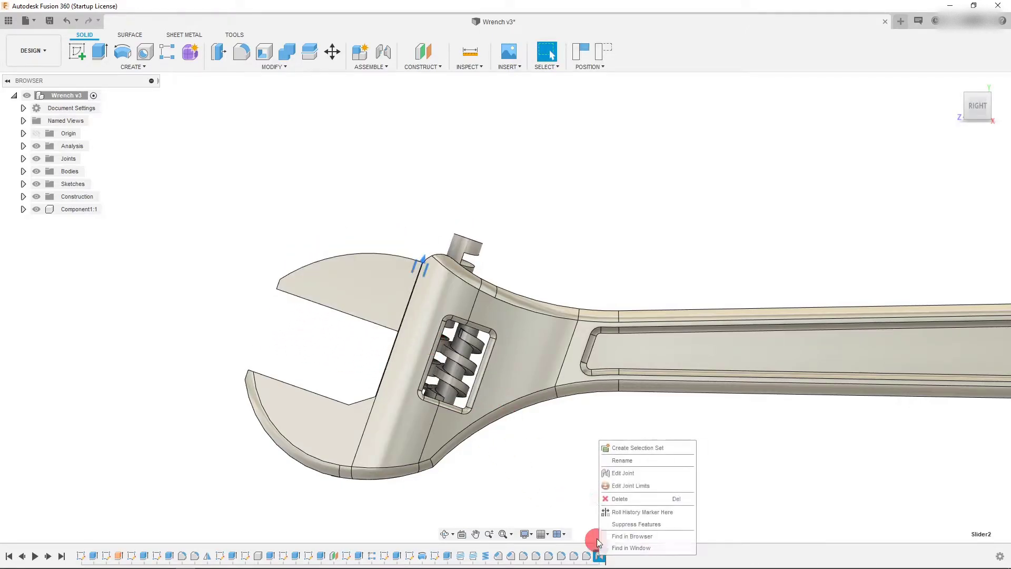
click(612, 473)
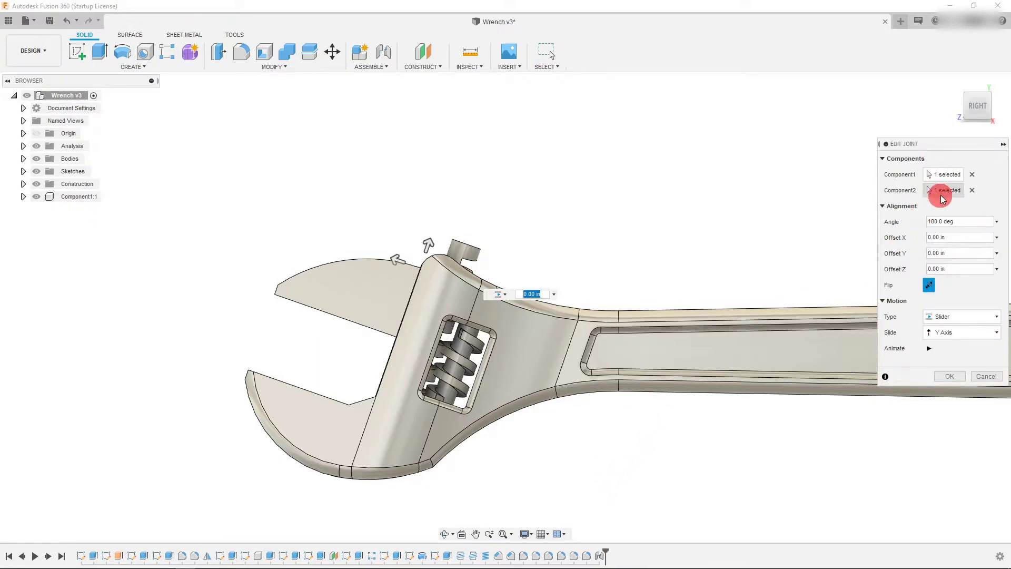
click(938, 220)
drag(981, 217, 940, 215)
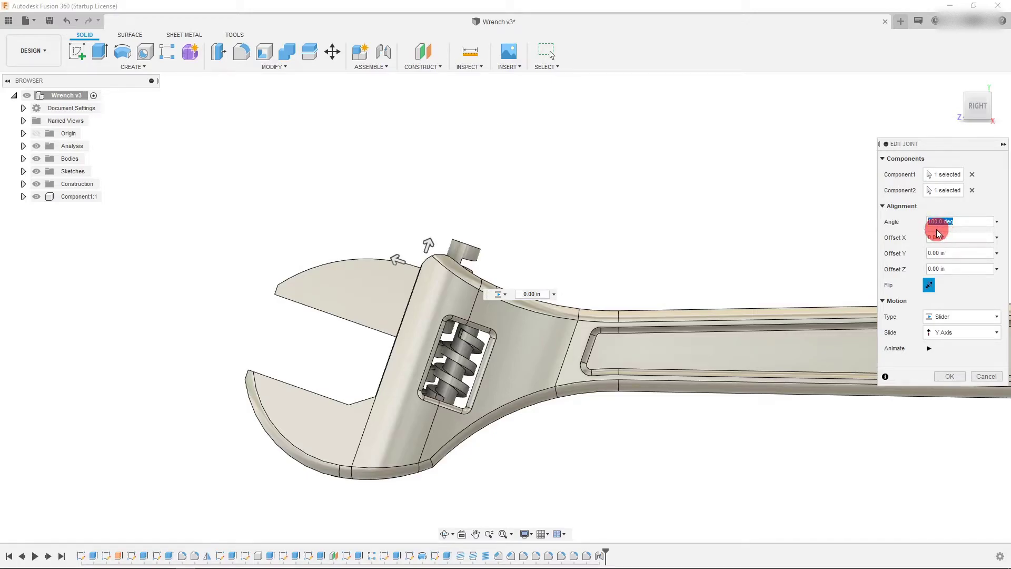
text(50)
key(Return)
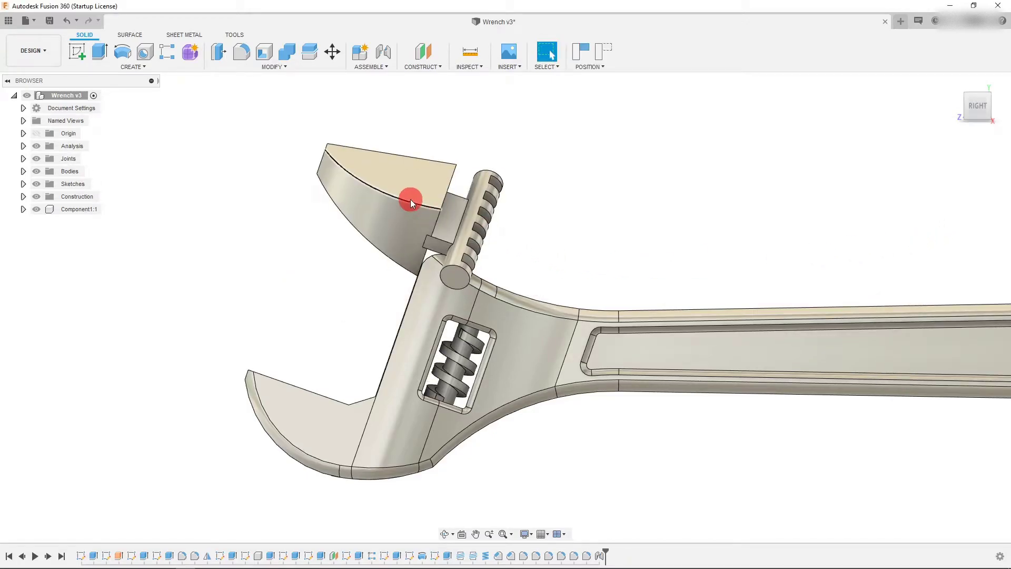
drag(409, 199, 439, 318)
Enable minimum and maximum slide limits for the slider joint and set the maximum to 2 in
right_click(601, 554)
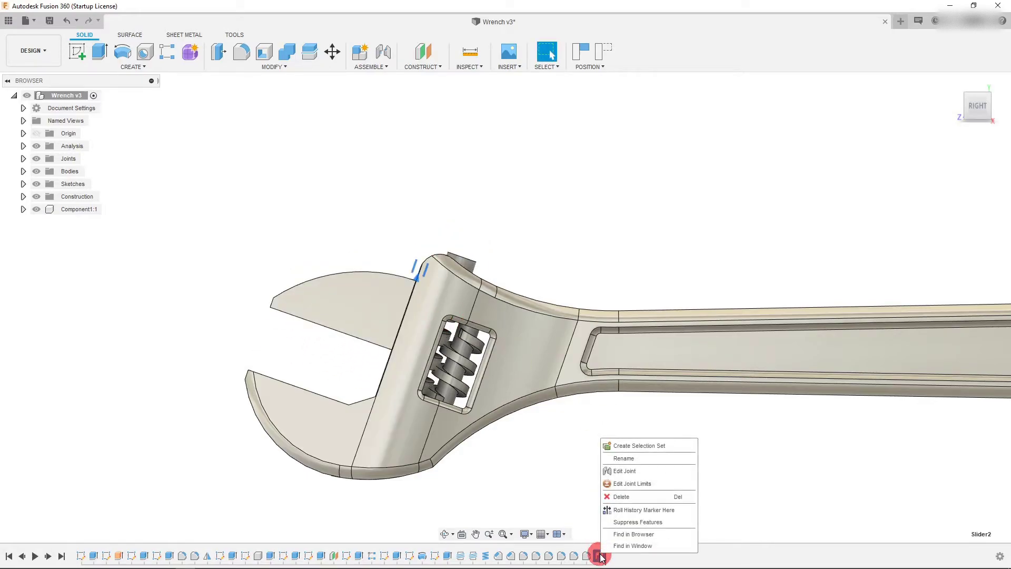
click(656, 481)
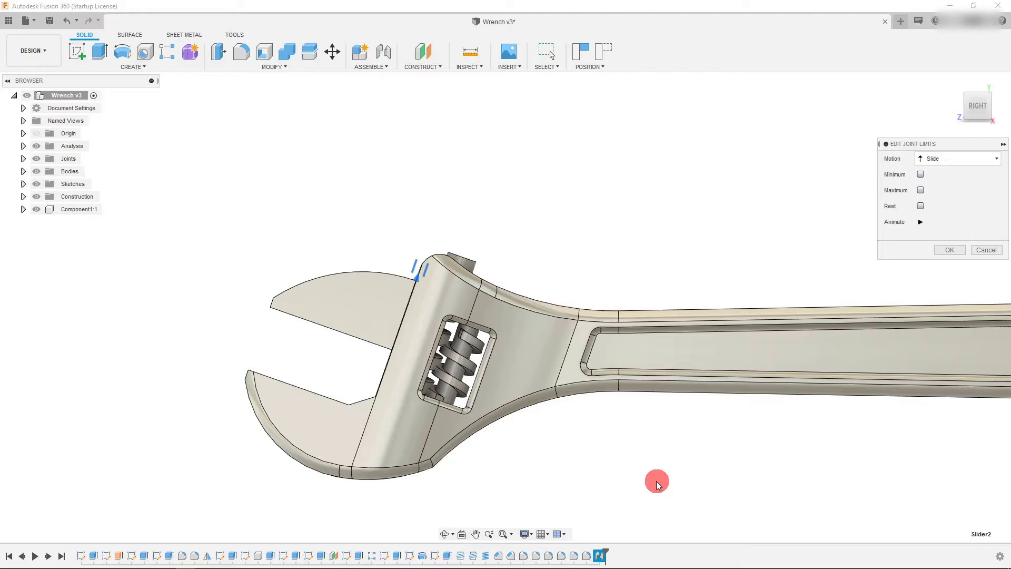
click(920, 175)
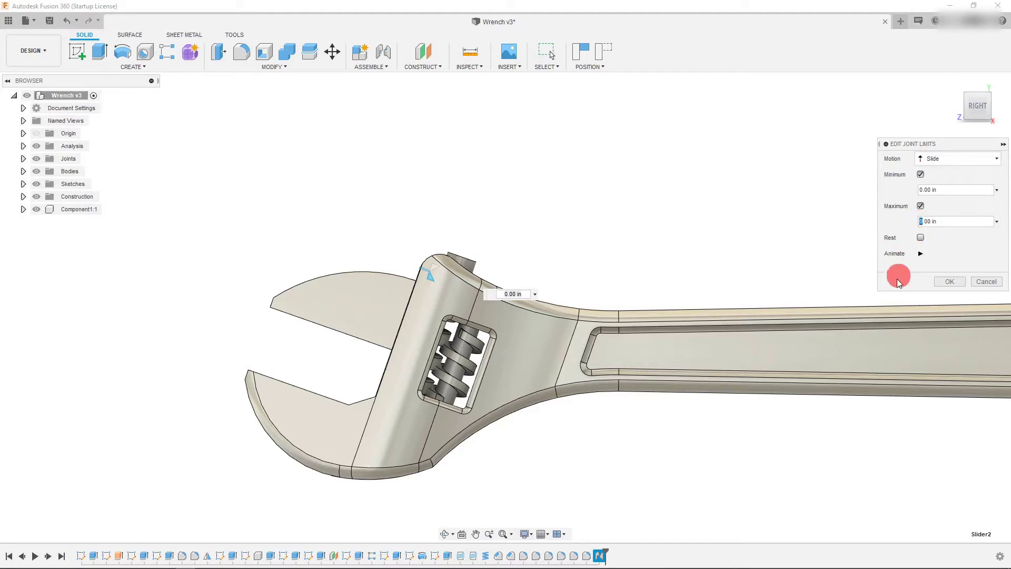
text(2)
Try minimum slide limits of 1 in and 0.2 in, animating the joint to see the jaw's travel range
click(925, 190)
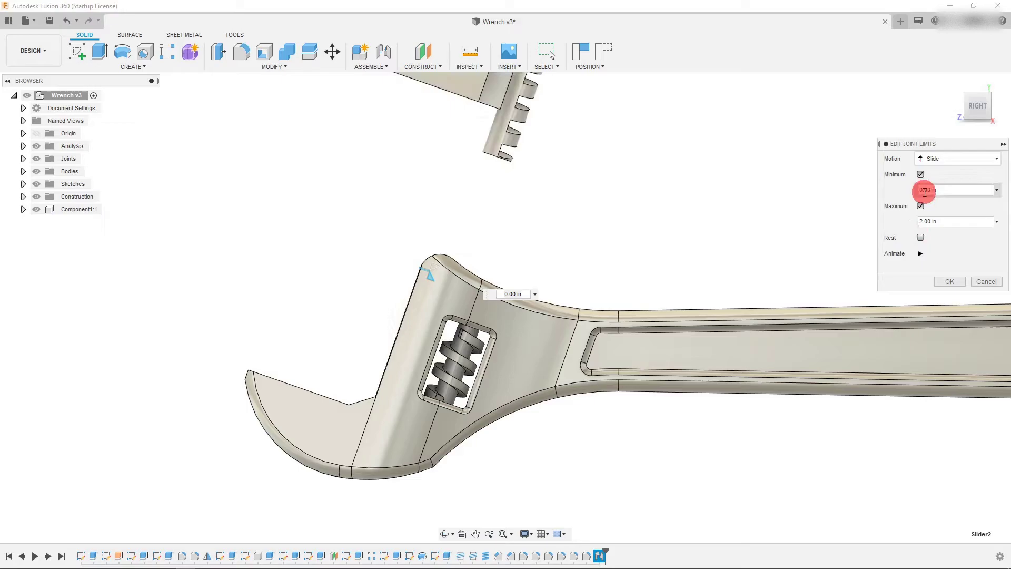
text(1)
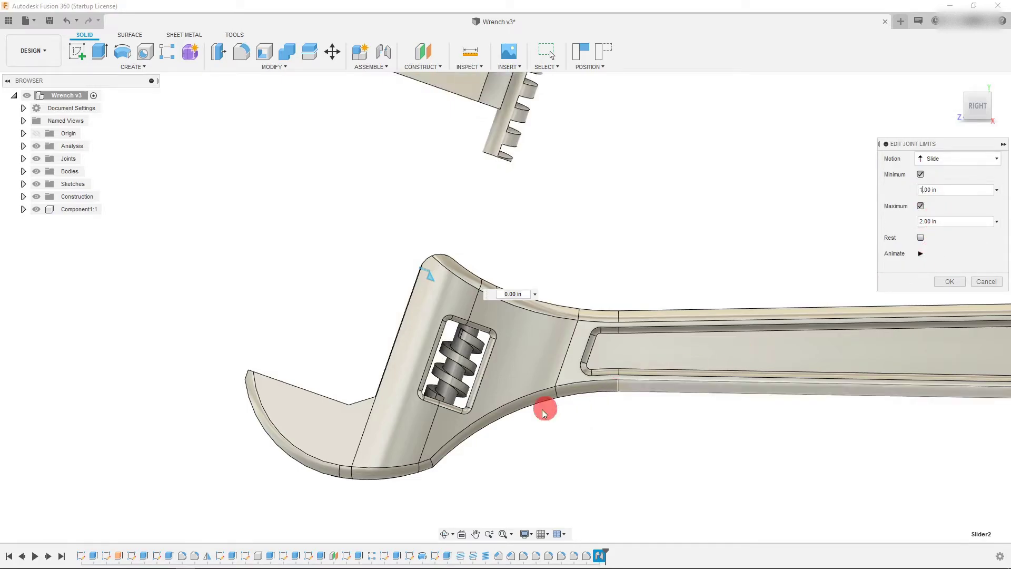
click(920, 254)
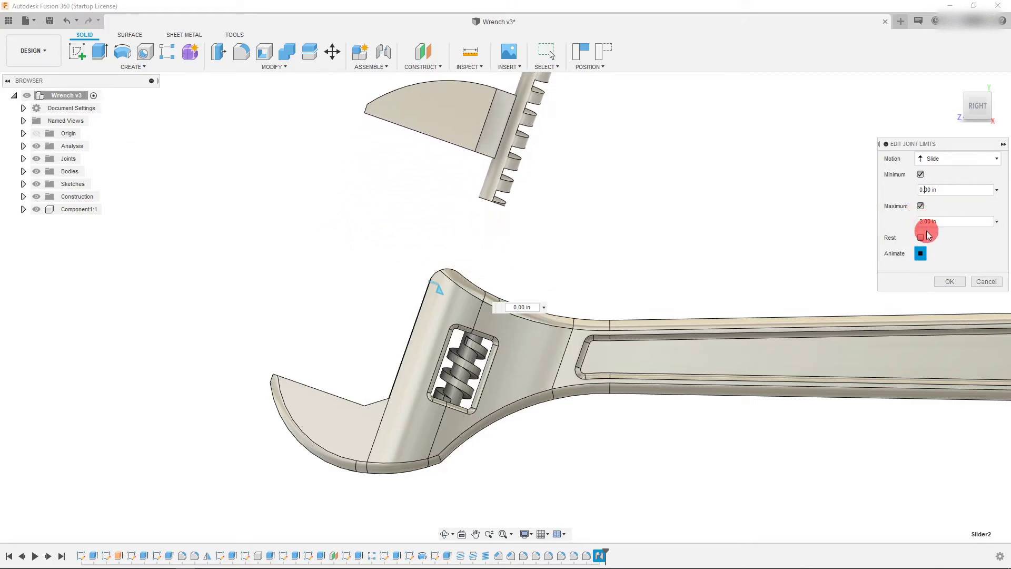
text(2)
click(923, 221)
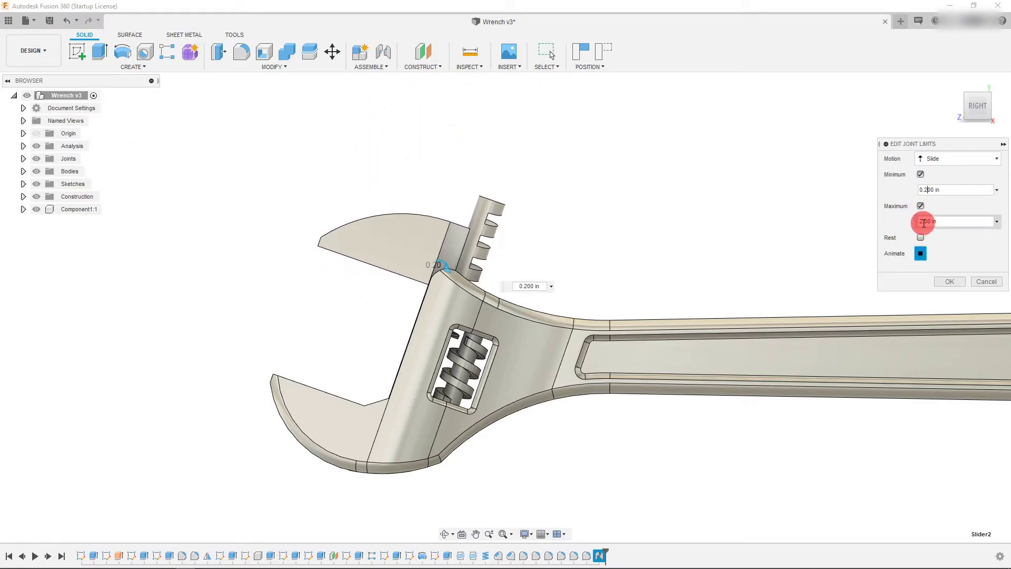
Try a minimum slide limit of 0 in and a maximum of 0.5 in for the jaw's slider joint
click(927, 189)
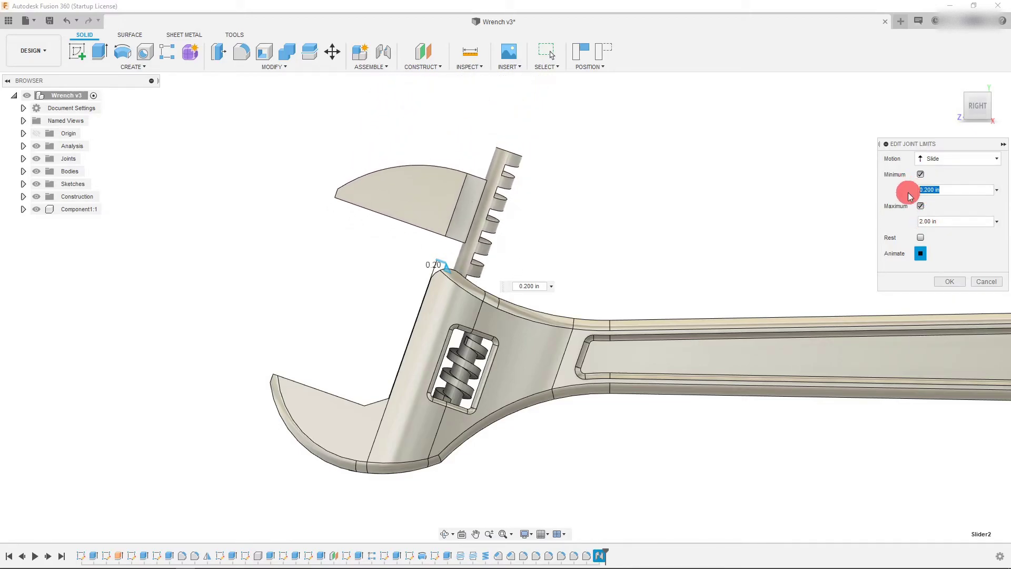
text(0)
click(910, 221)
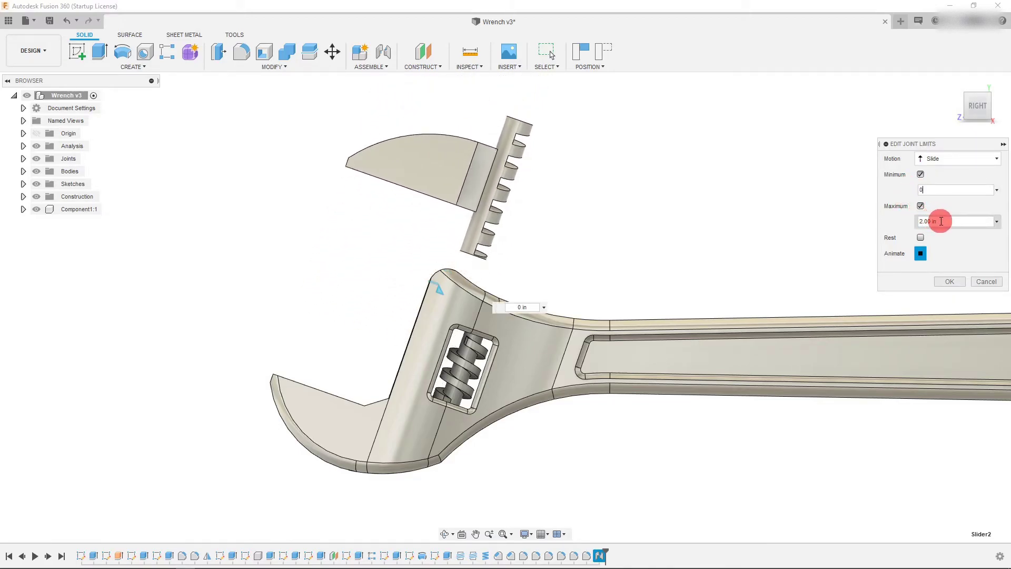
key(BackSpace)
click(920, 238)
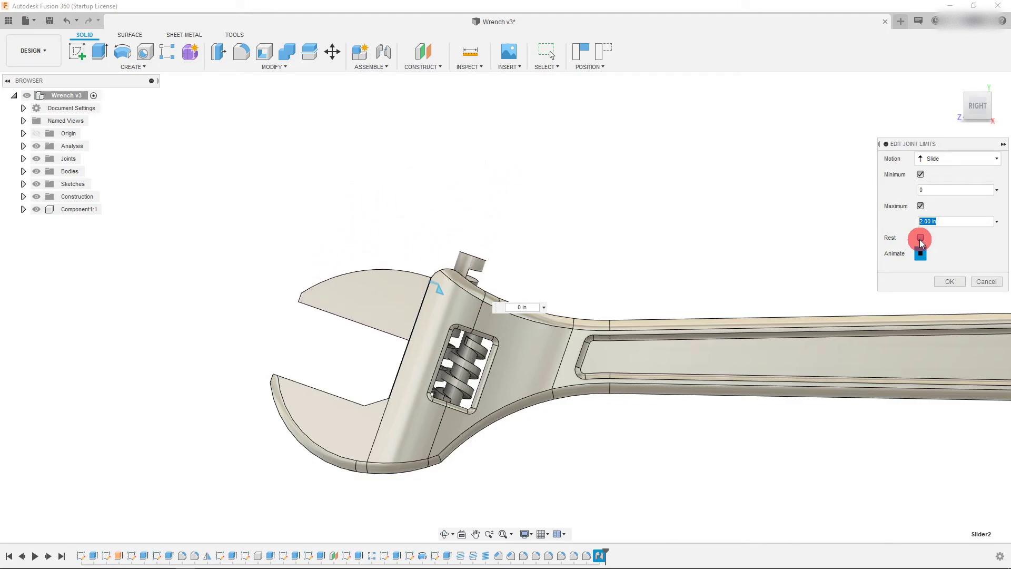
text(.5)
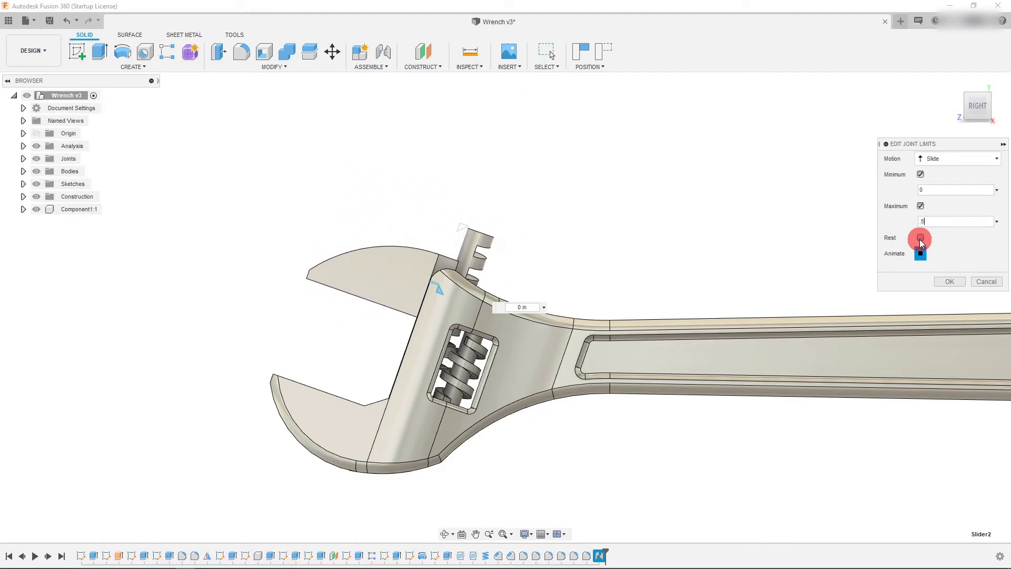
Set the jaw's minimum slide limit to -0.30 in and its maximum slide limit to 0.6 in
click(923, 190)
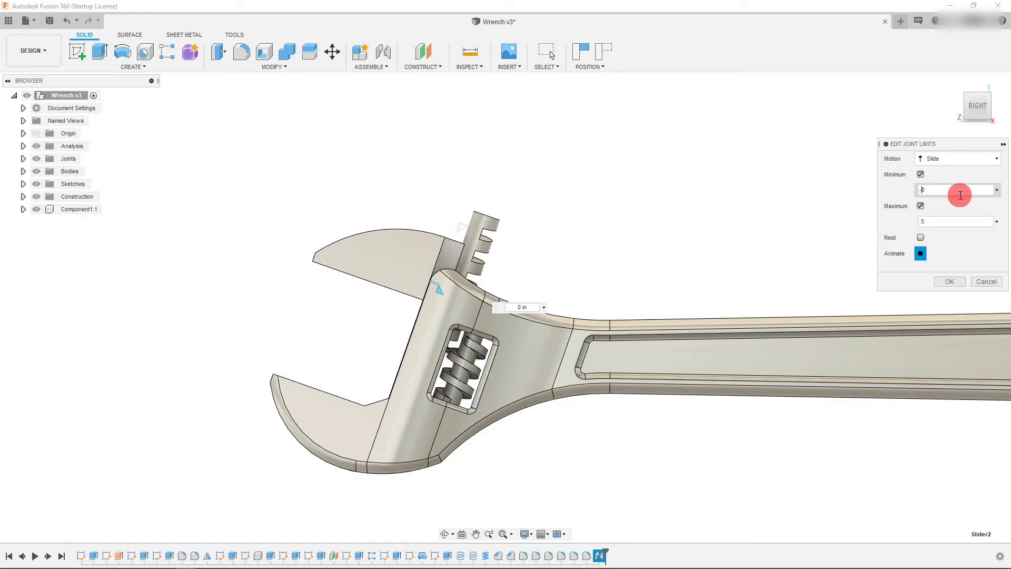
text(-.2)
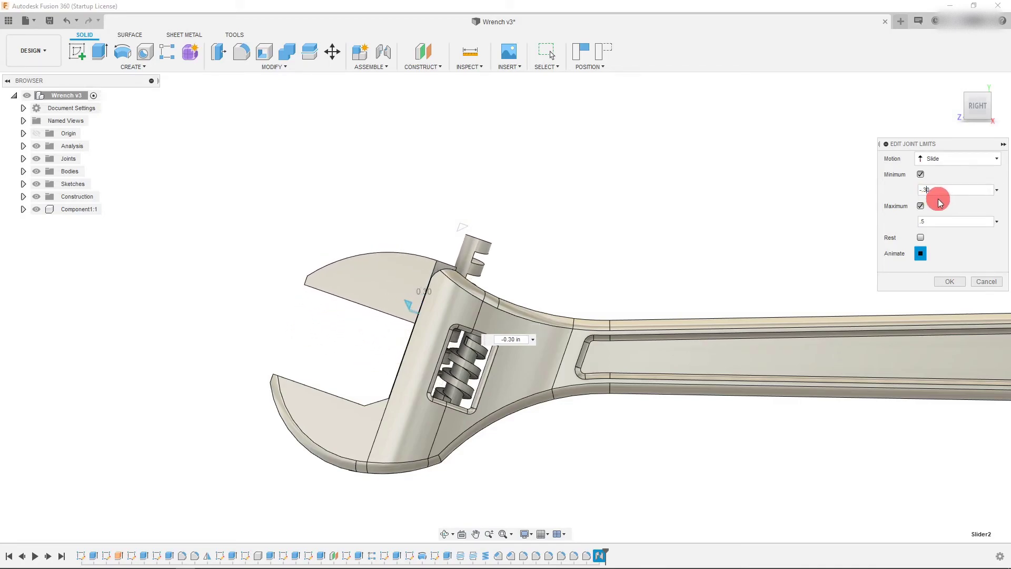
click(923, 222)
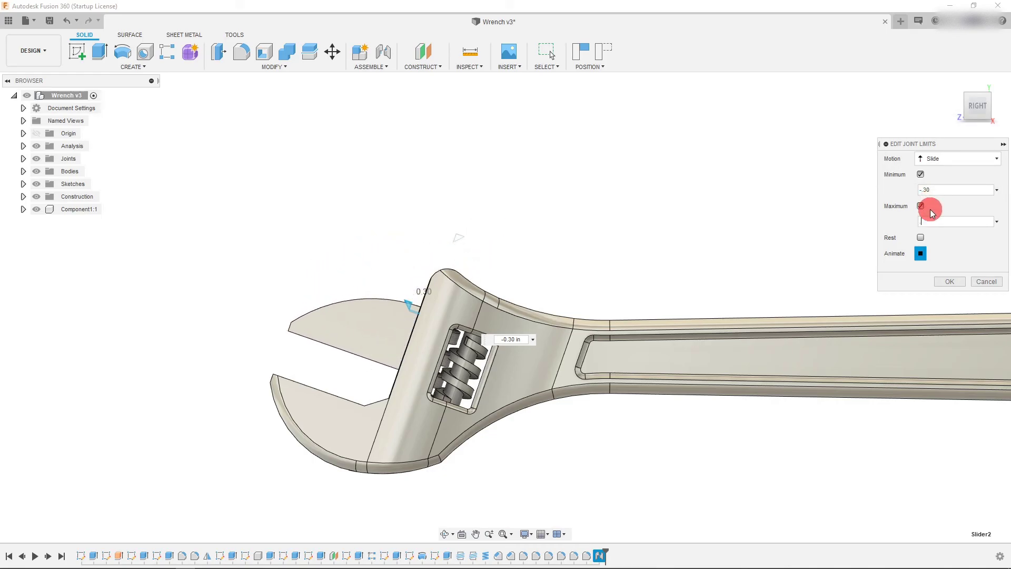
click(977, 245)
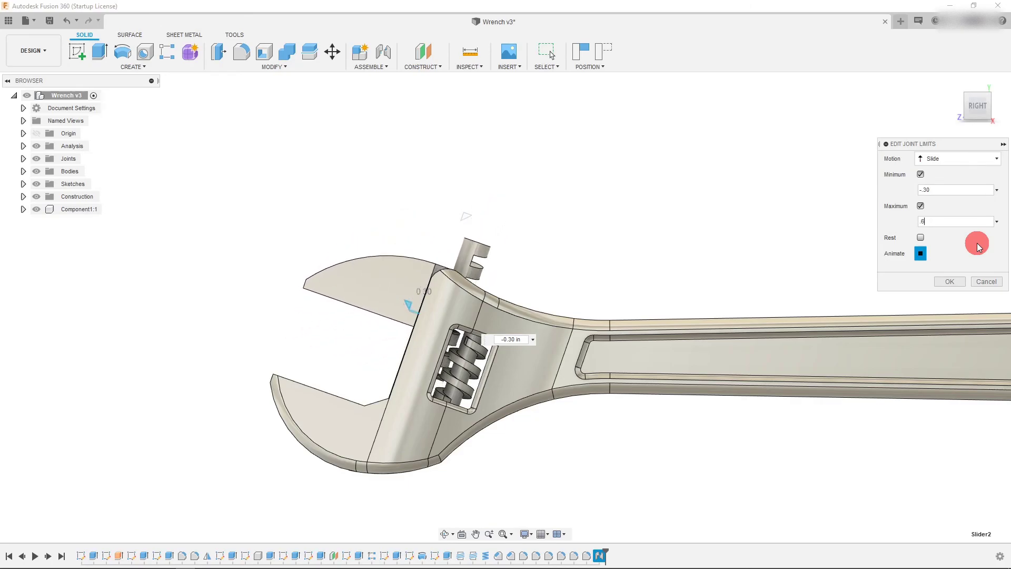
Try the rest position option for the slider joint, turn it back off and apply the joint limits
click(921, 237)
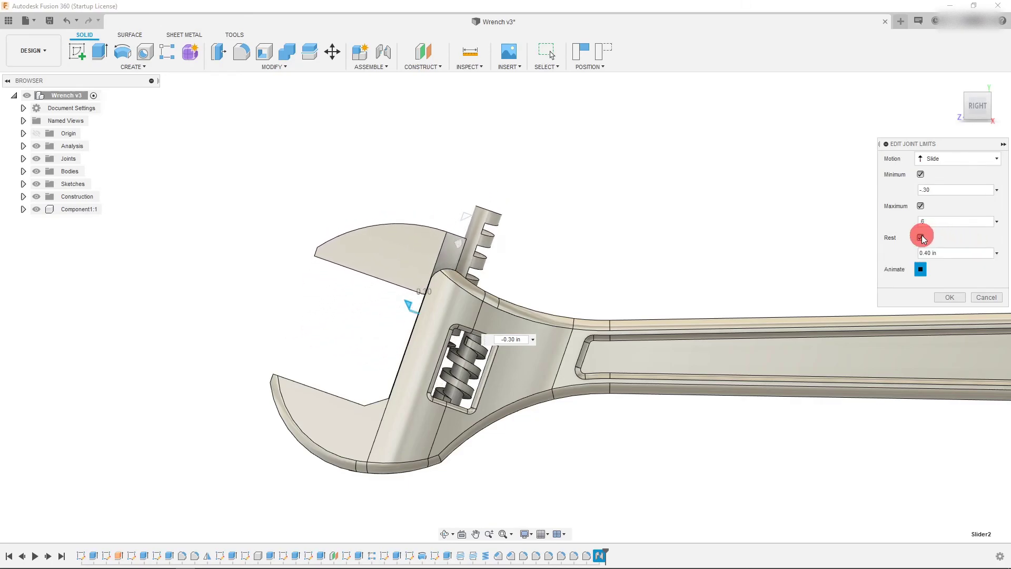
click(921, 237)
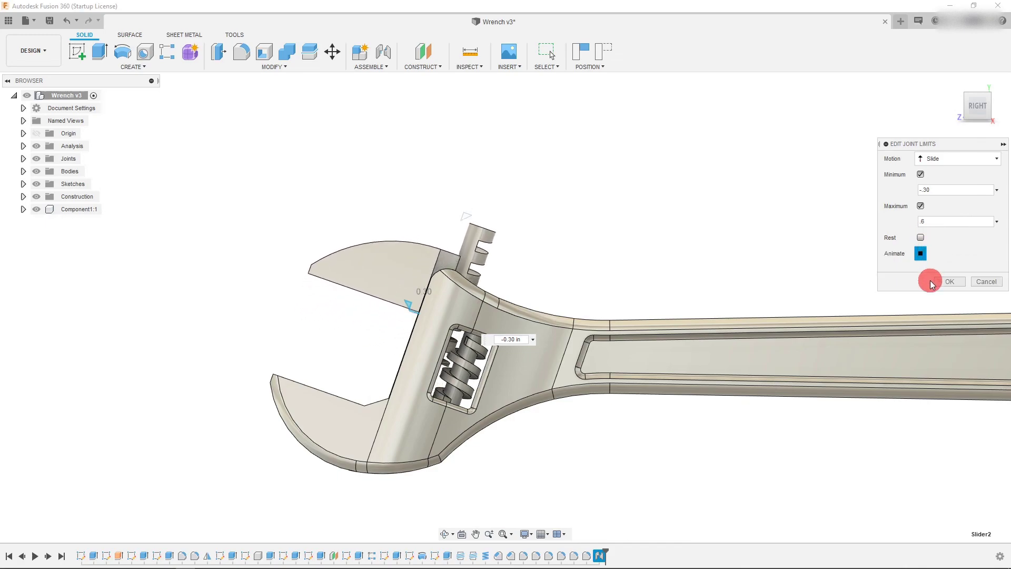
click(844, 298)
click(938, 283)
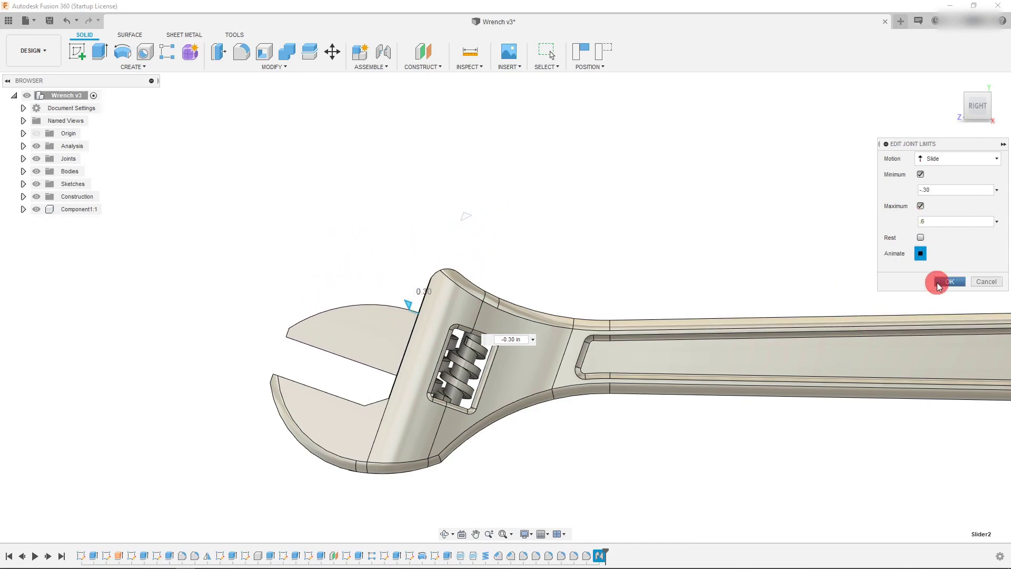